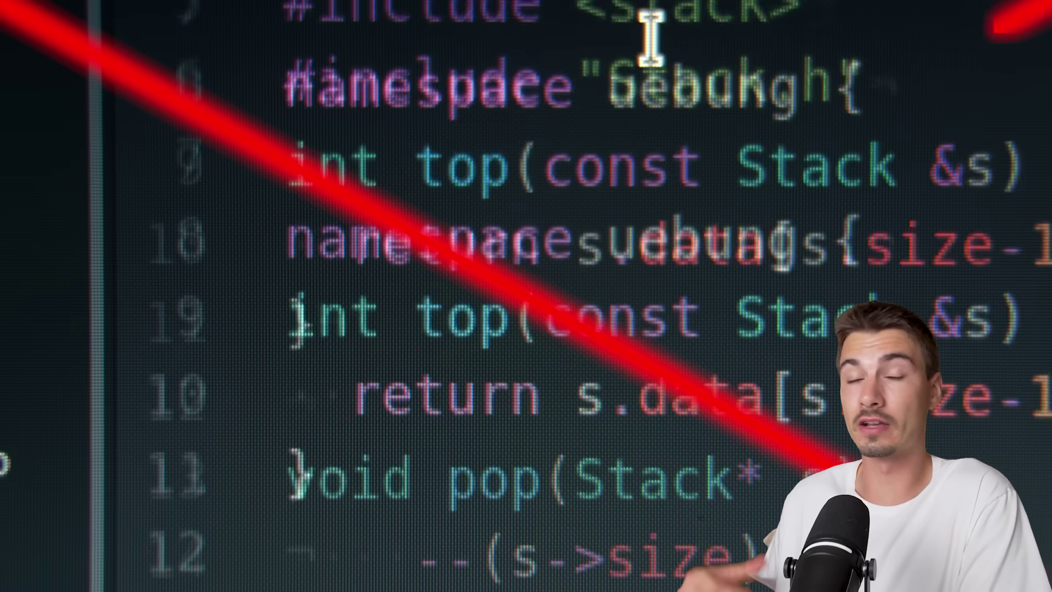
- Open the 04 - Close in Monday.com scenario under Offboarding and check its incomplete executions
scroll(651, 32, "down", 7)
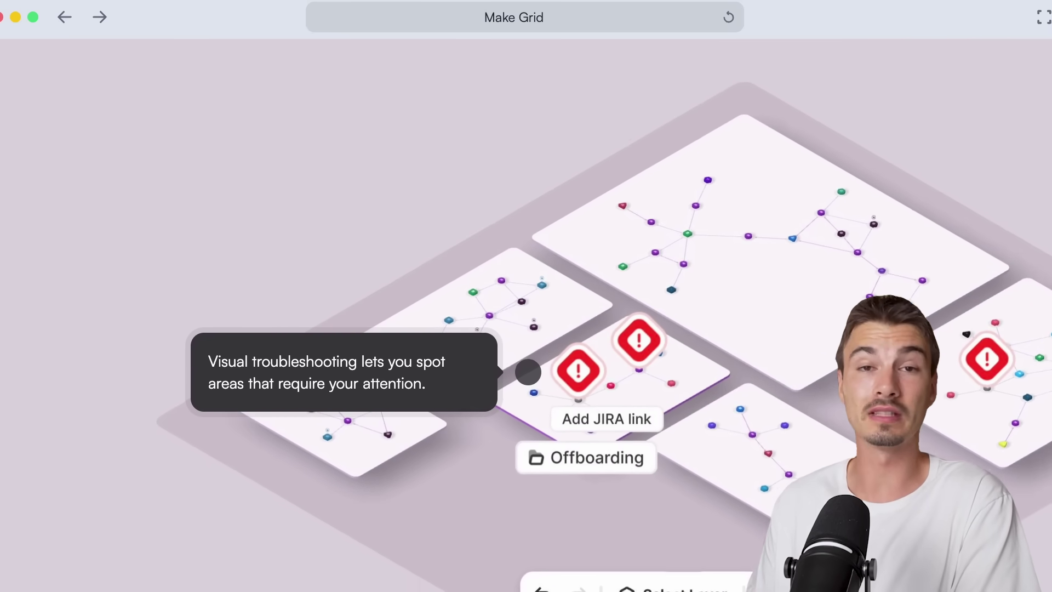
left_click(537, 362)
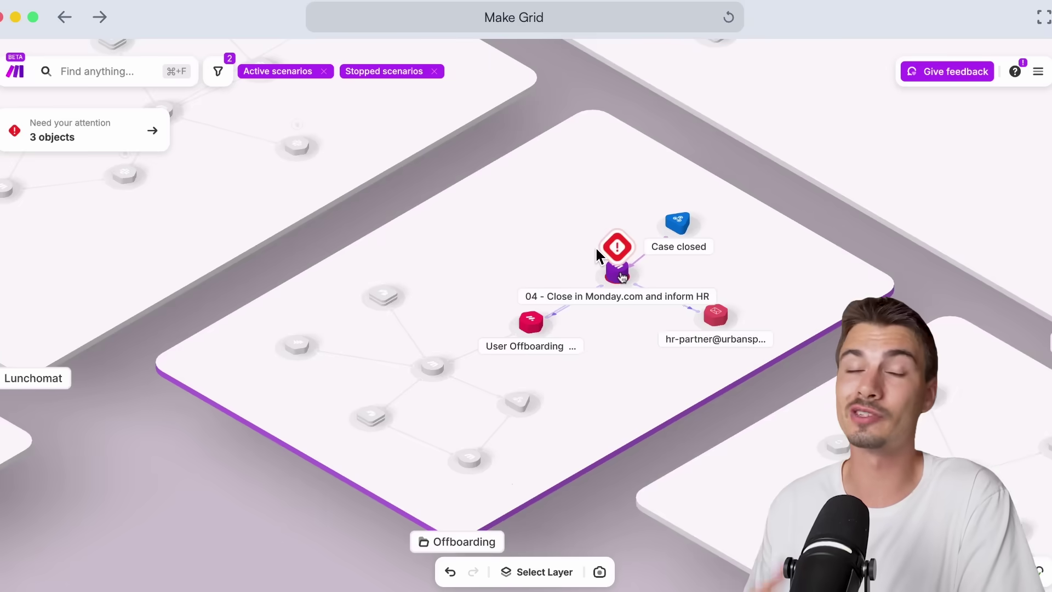
left_click(600, 260)
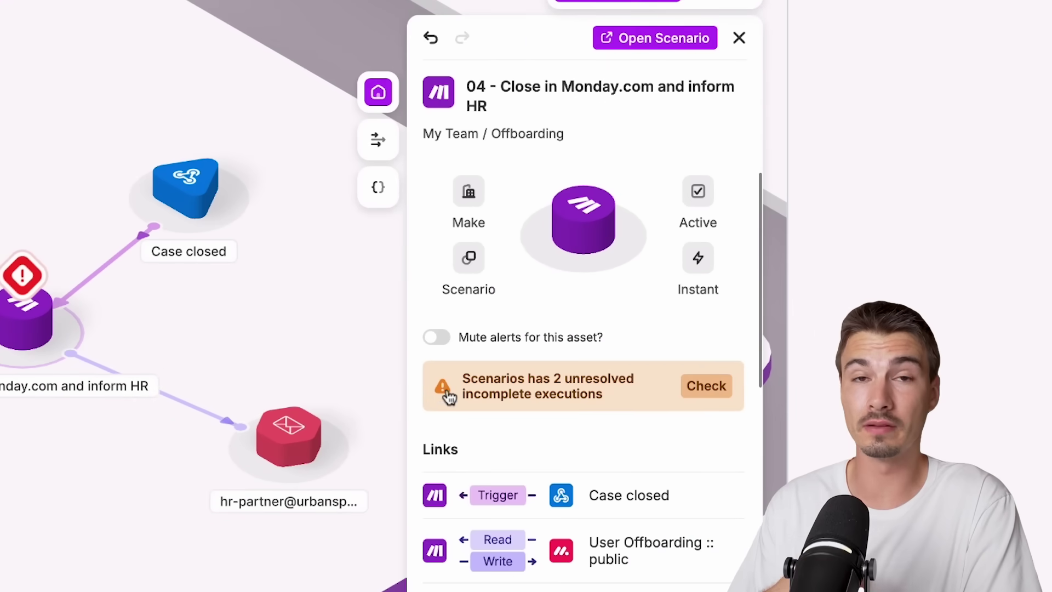
scroll(459, 406, "down", 3)
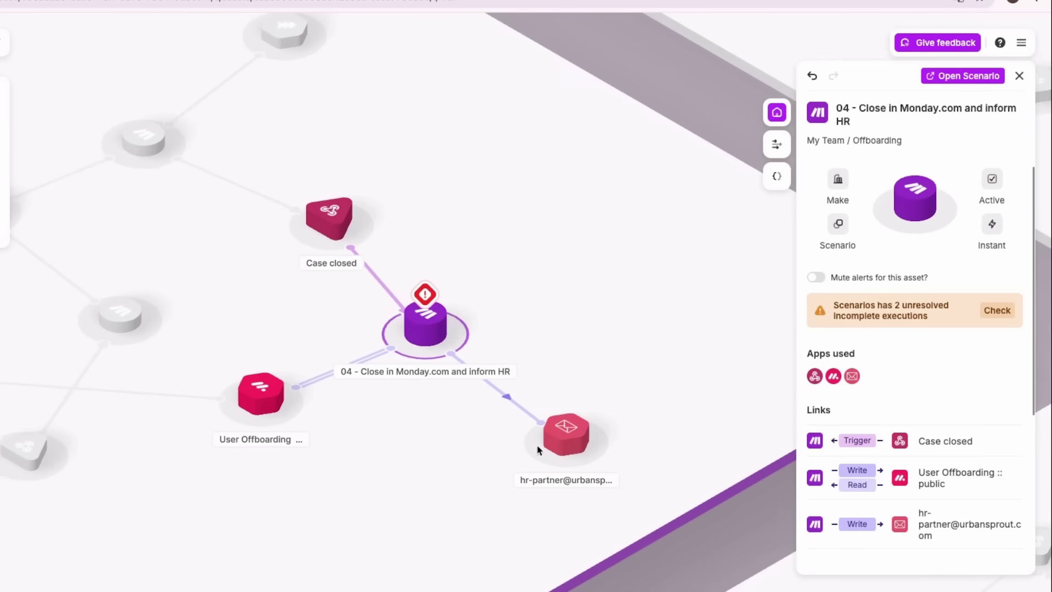
left_click(998, 310)
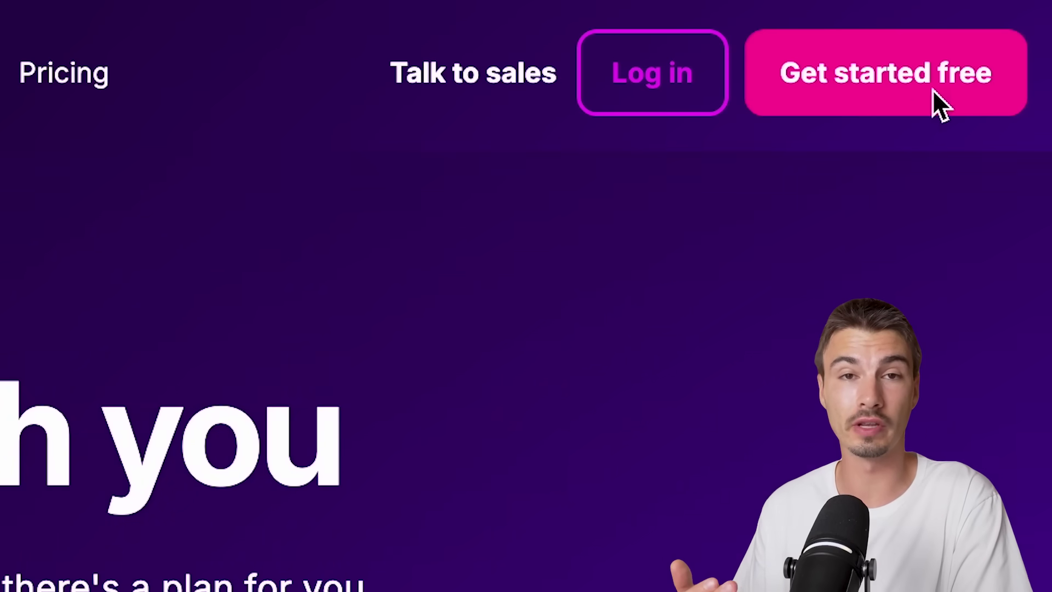
scroll(464, 375, "down", 4)
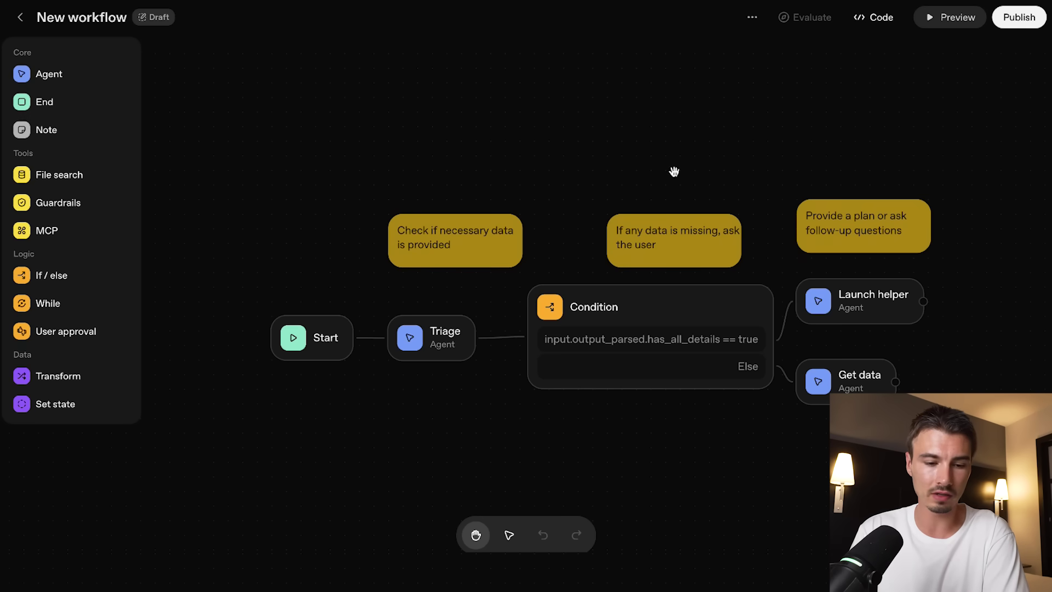
- Add an MCP node and position it above the Condition step
left_click_drag(992, 299, 897, 273)
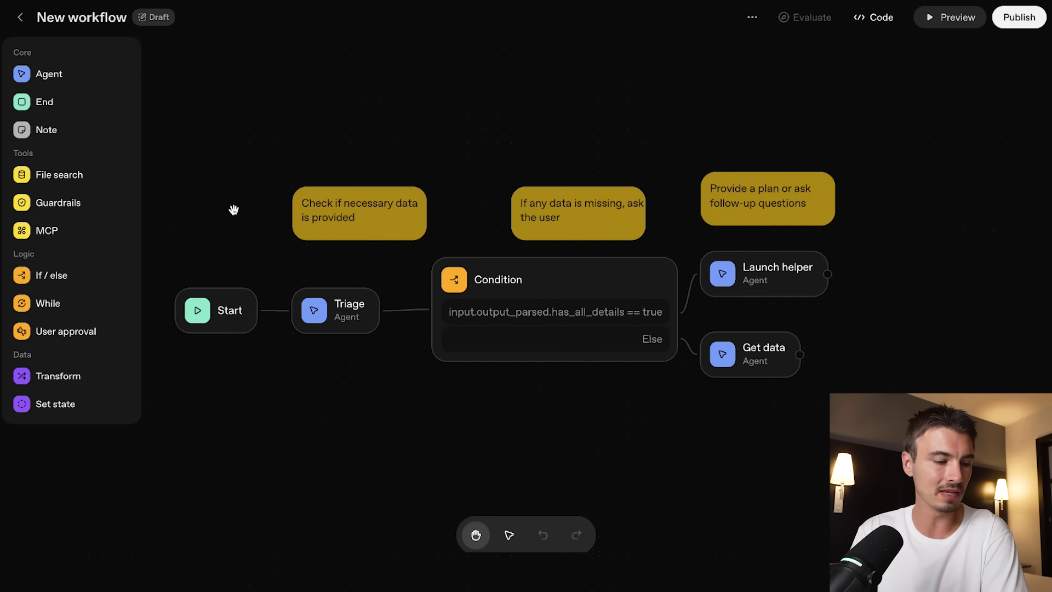
left_click(46, 230)
left_click_drag(555, 273, 506, 251)
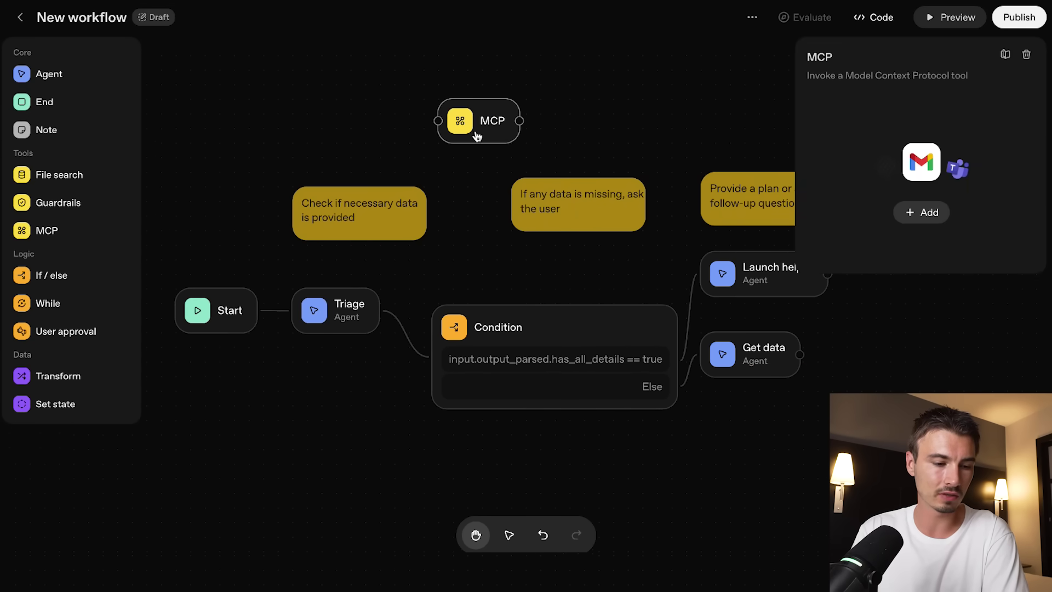
- Open the custom MCP server form, then search the Make module list for 'Ant'
left_click(924, 213)
scroll(601, 345, "down", 5)
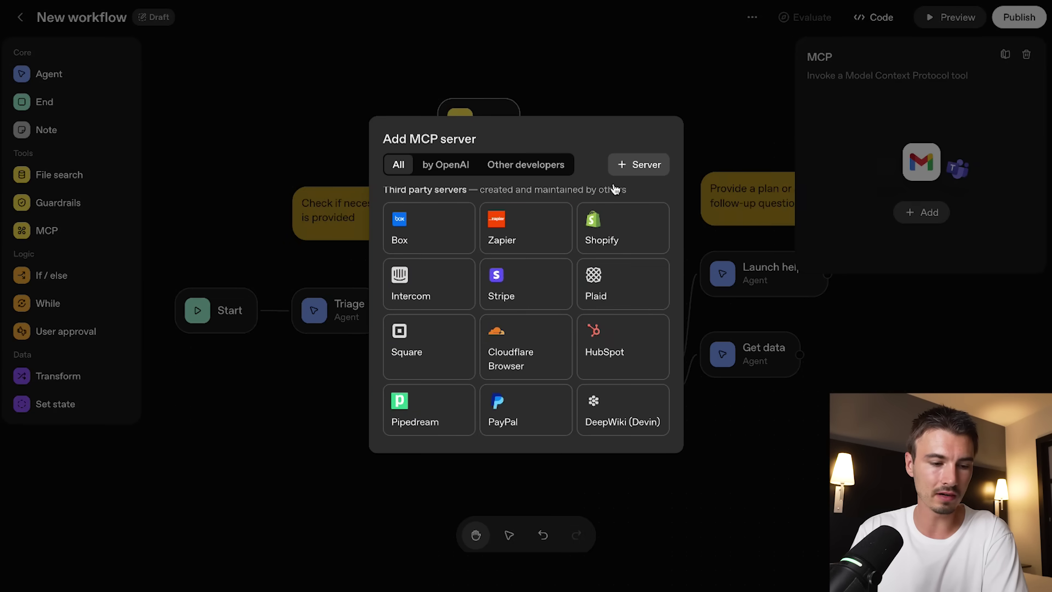
left_click(639, 165)
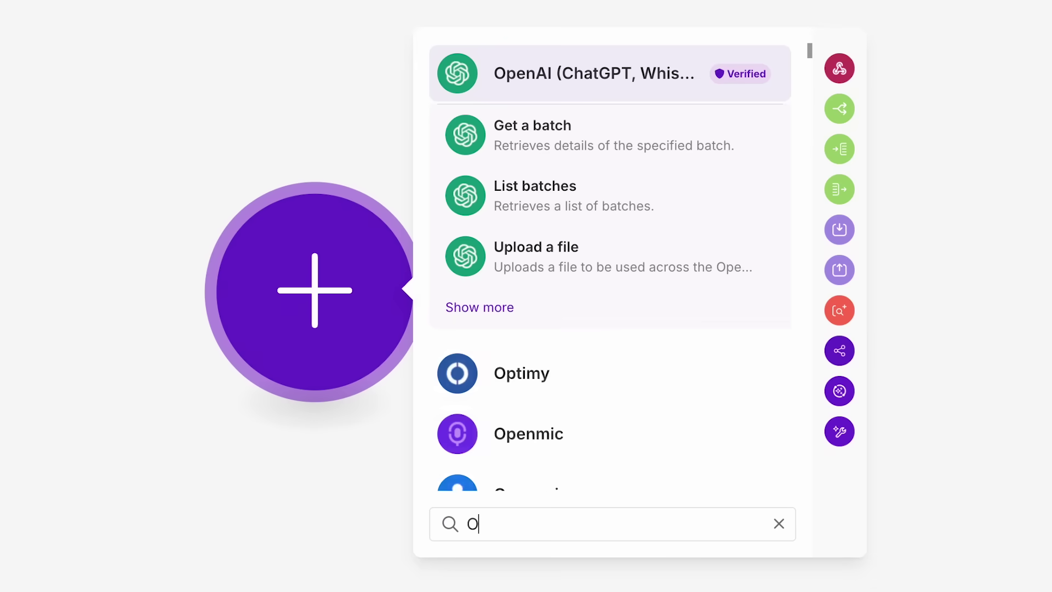
key("BackSpace")
type("Ant")
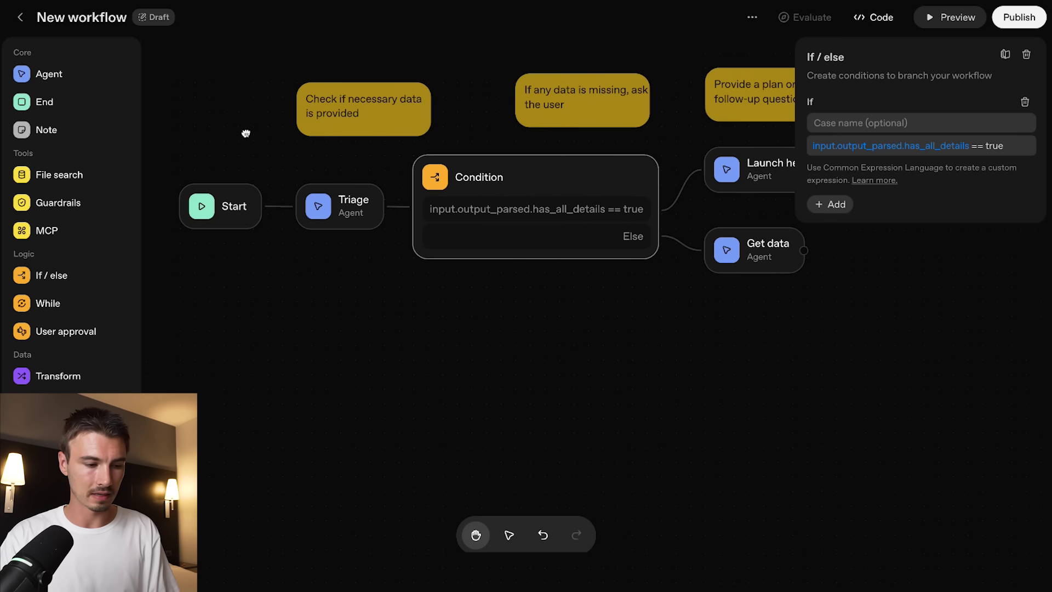
- Add a new Agent node and place it below the Condition step
left_click(224, 198)
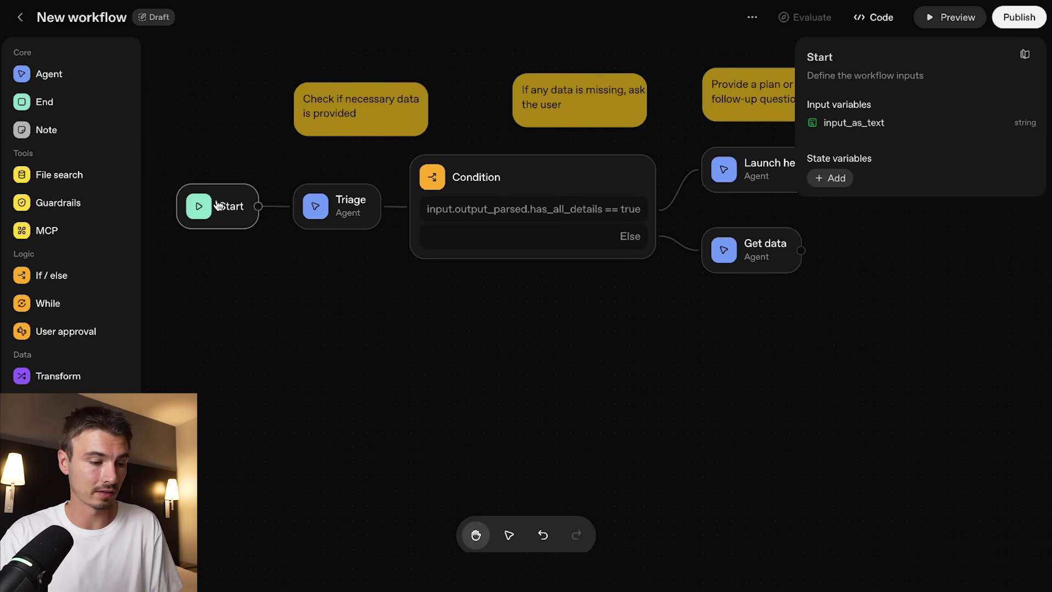
left_click(596, 177)
scroll(608, 174, "right", 3)
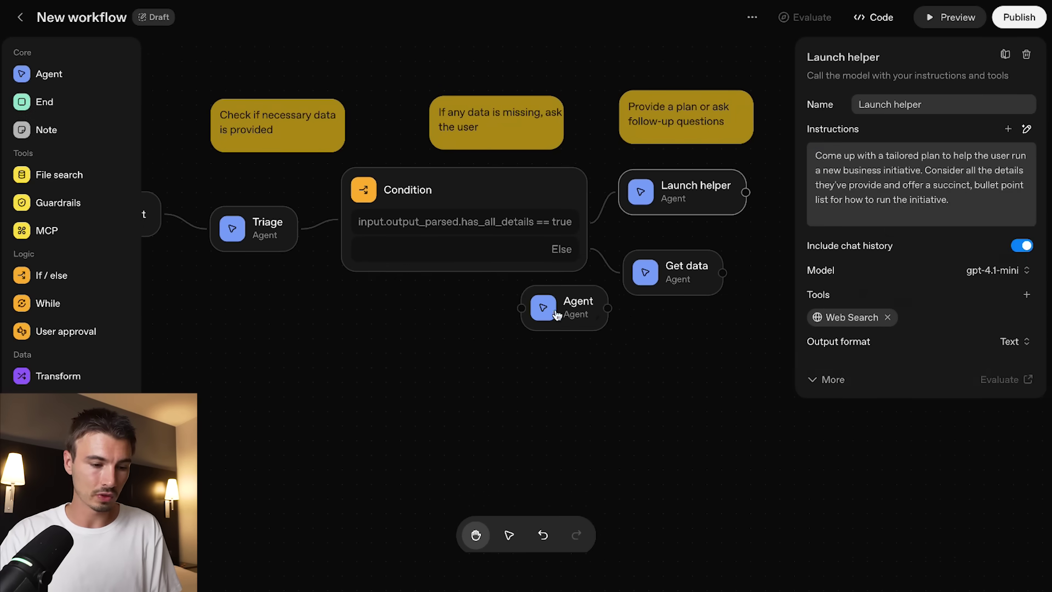
left_click_drag(557, 314, 448, 371)
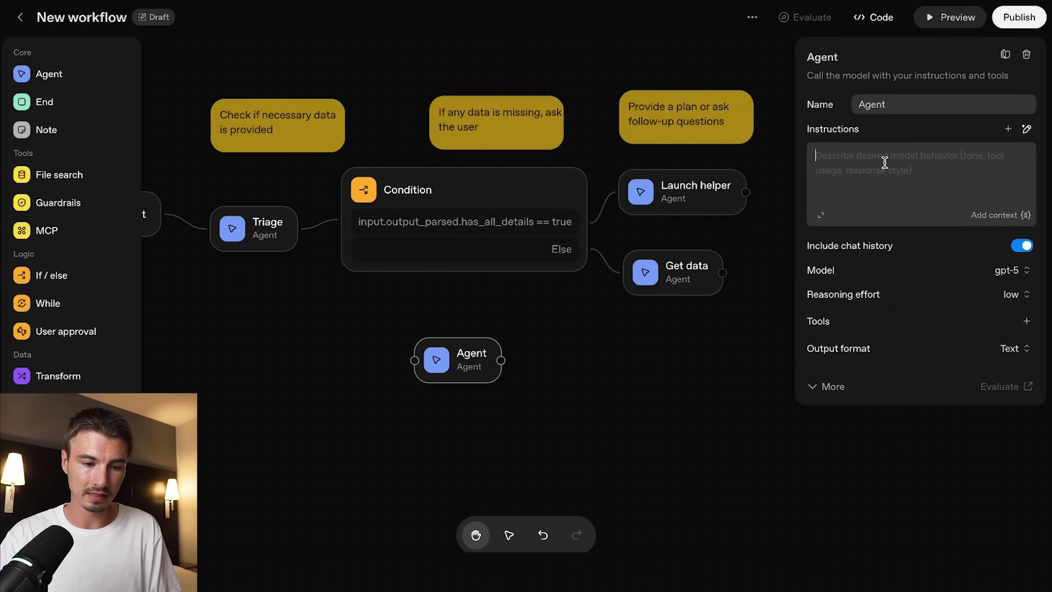
- Set the agent's model to gpt-5-pro, leaving the MCP server tool picker without adding one
left_click(1010, 270)
scroll(905, 406, "down", 2)
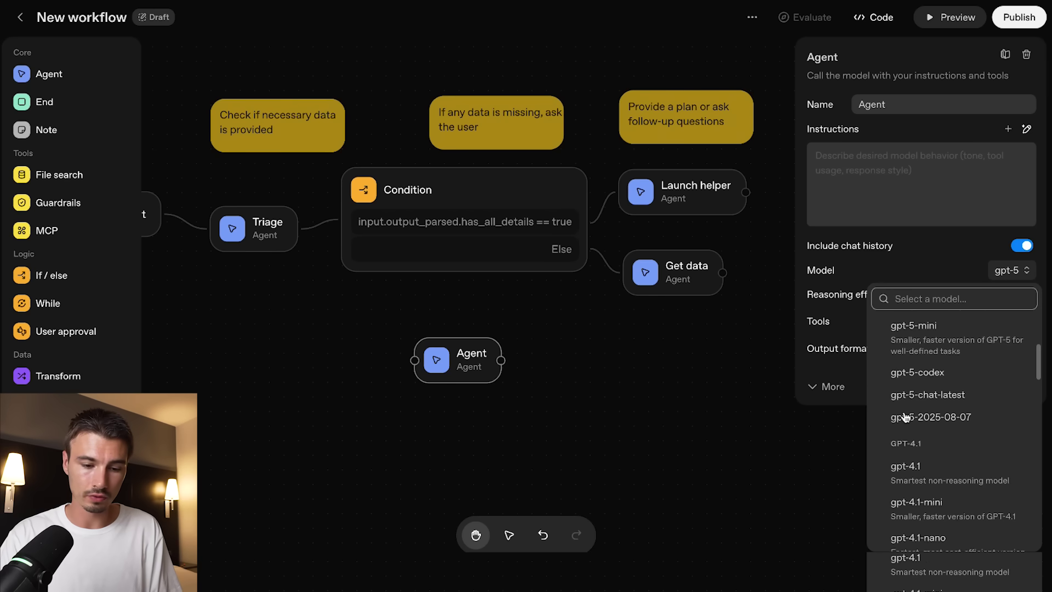
scroll(905, 417, "up", 3)
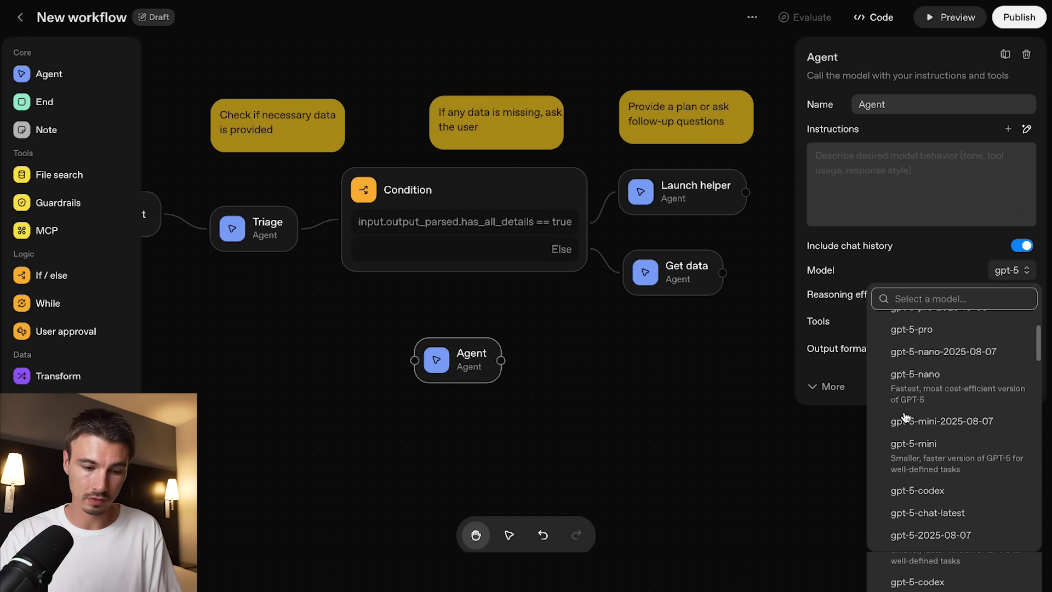
left_click(925, 342)
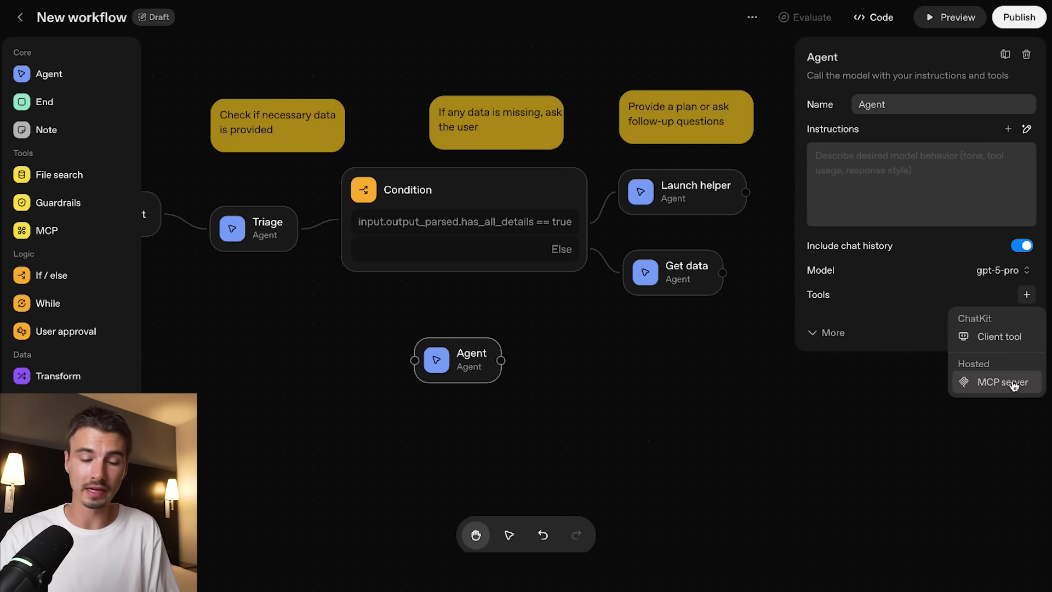
left_click(1014, 383)
left_click(891, 375)
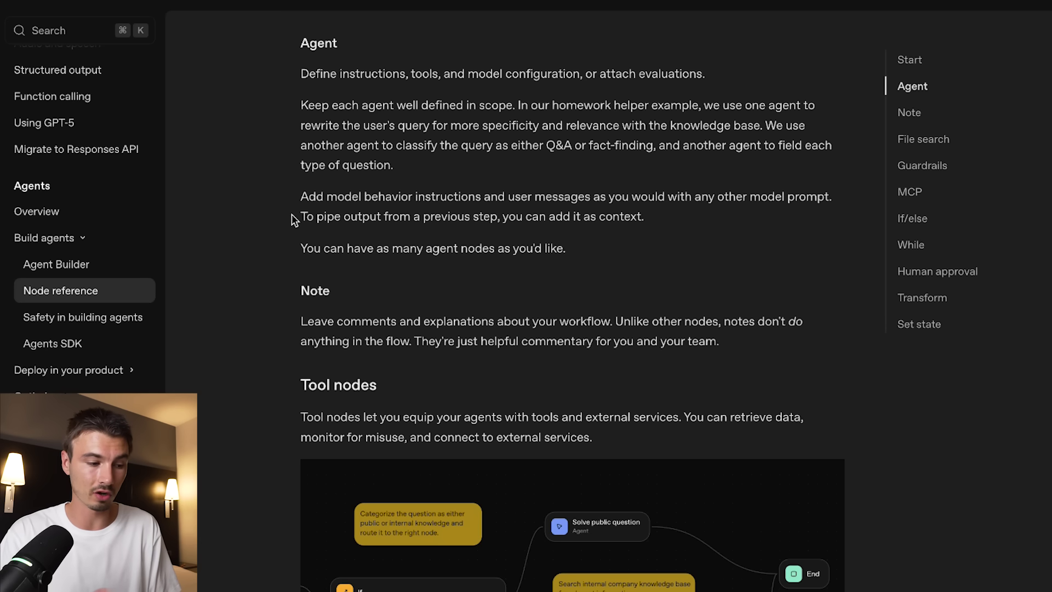
- Bring up the preview chat and dismiss the Send a message field's context menu
scroll(289, 348, "down", 15)
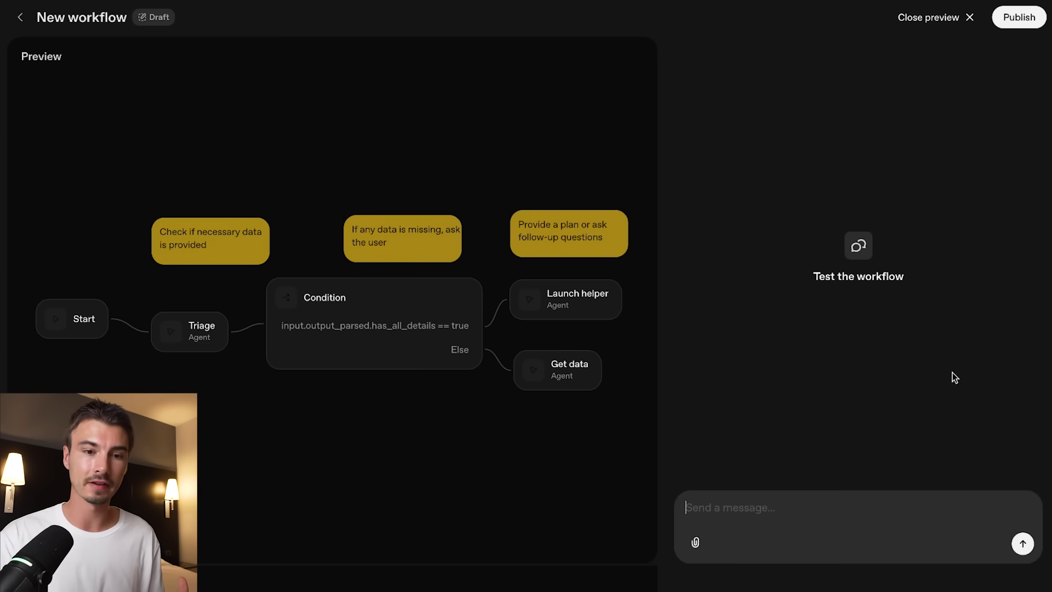
right_click(788, 515)
left_click(723, 507)
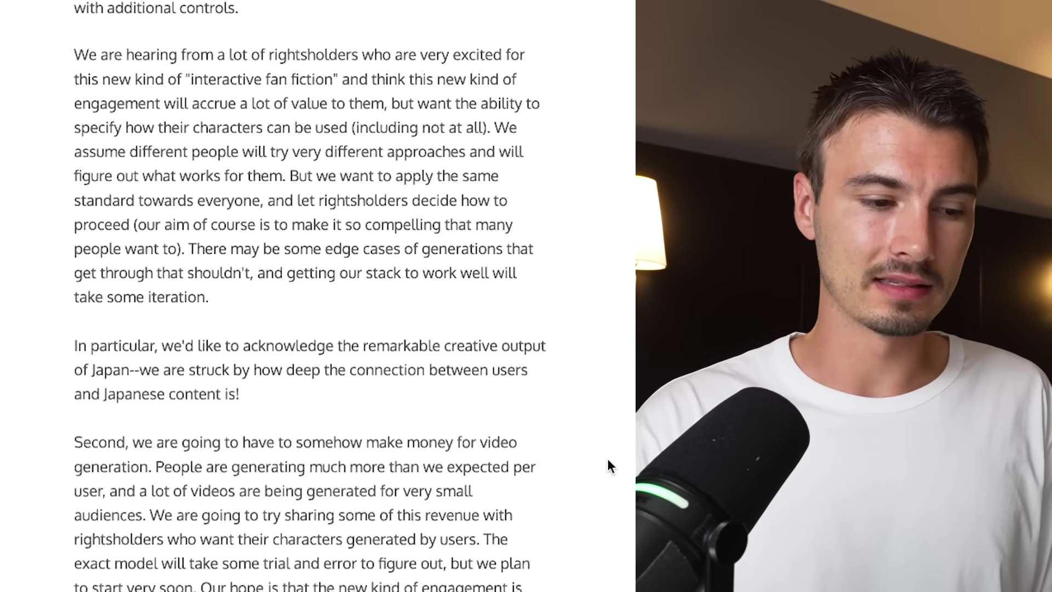
scroll(607, 466, "up", 9)
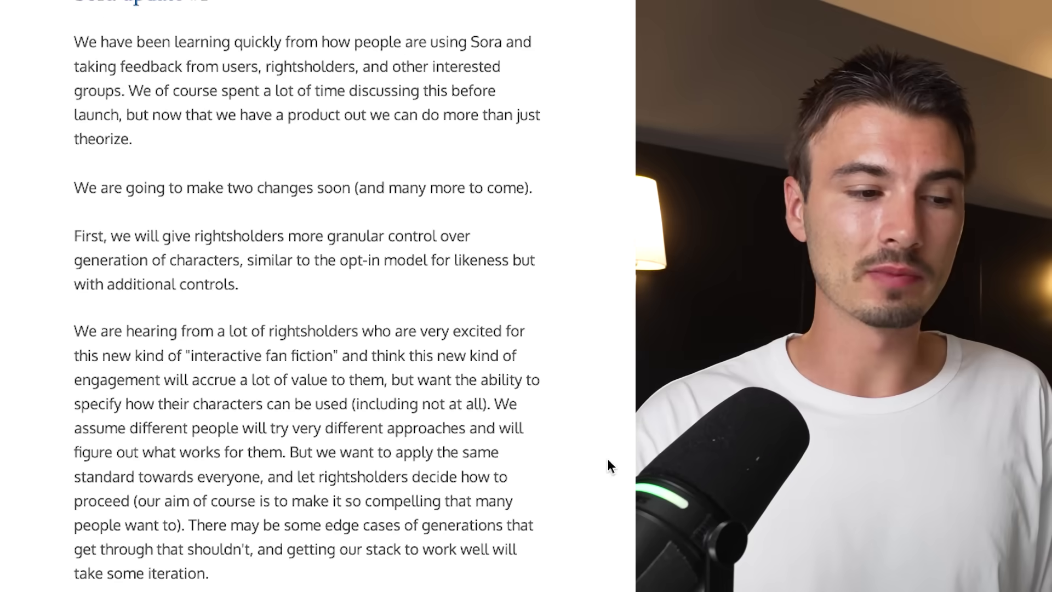
scroll(608, 465, "down", 4)
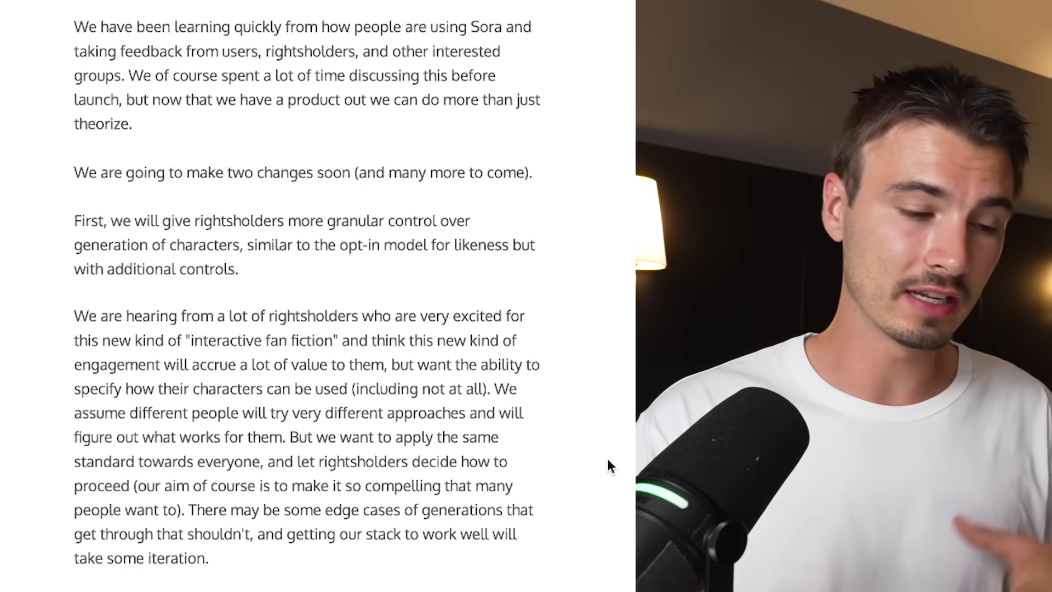
scroll(607, 459, "down", 3)
left_click_drag(213, 55, 238, 80)
left_click_drag(181, 86, 278, 86)
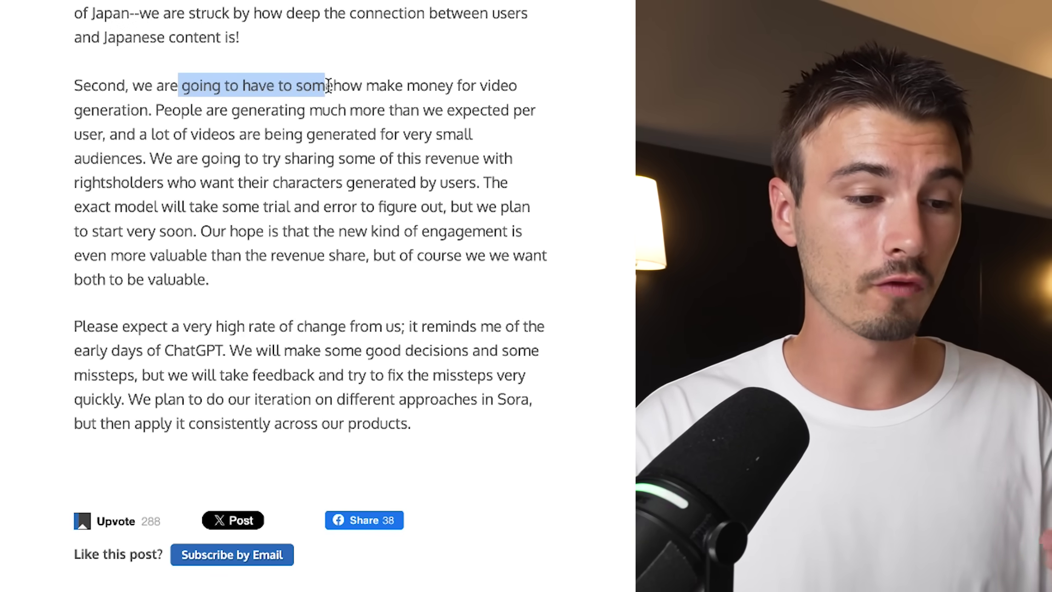
left_click_drag(302, 89, 151, 111)
scroll(273, 233, "down", 1)
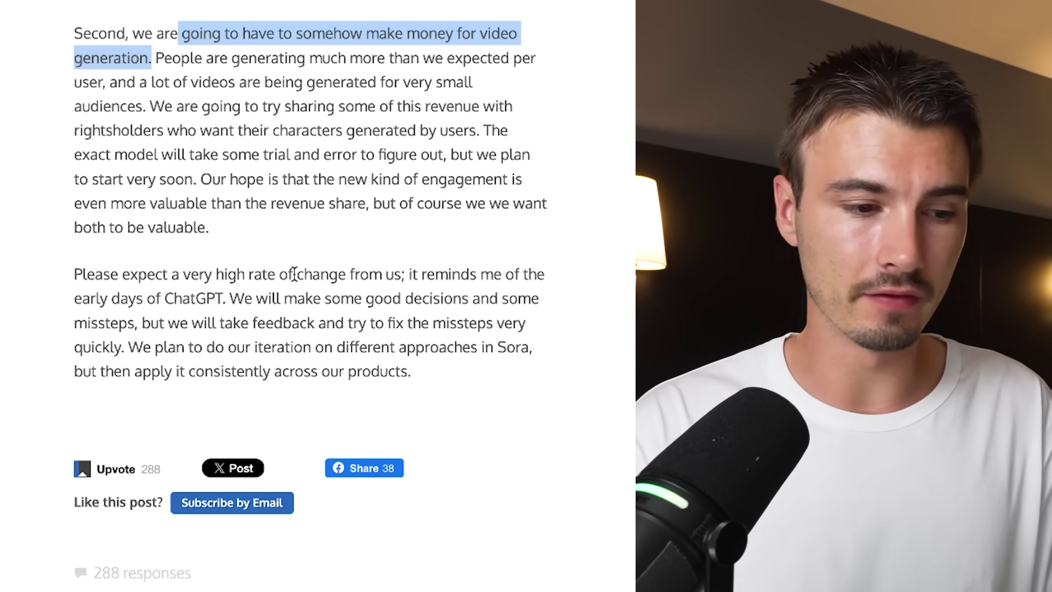
left_click(108, 287)
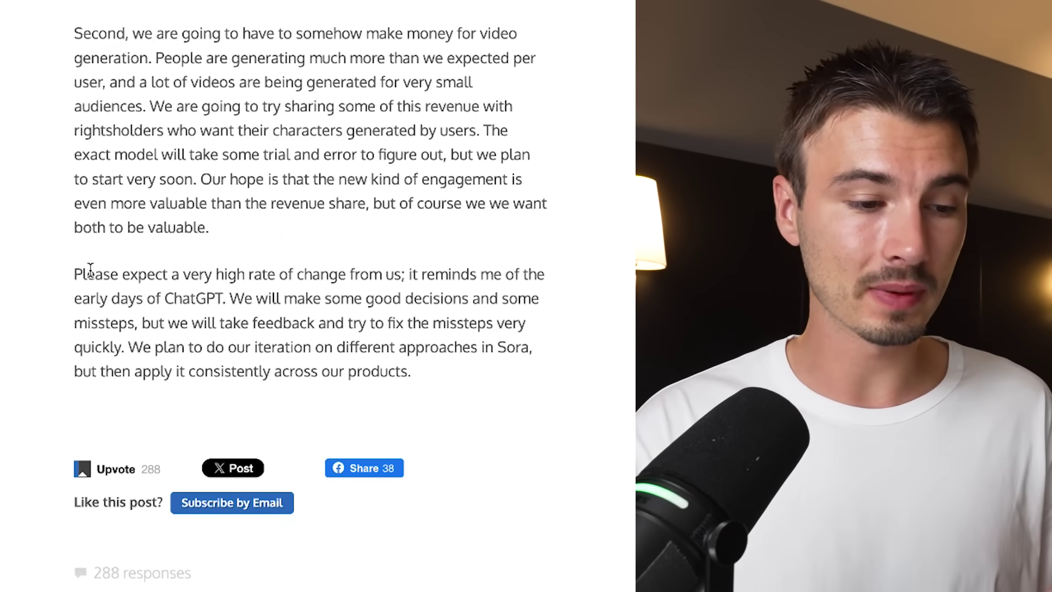
left_click(140, 347)
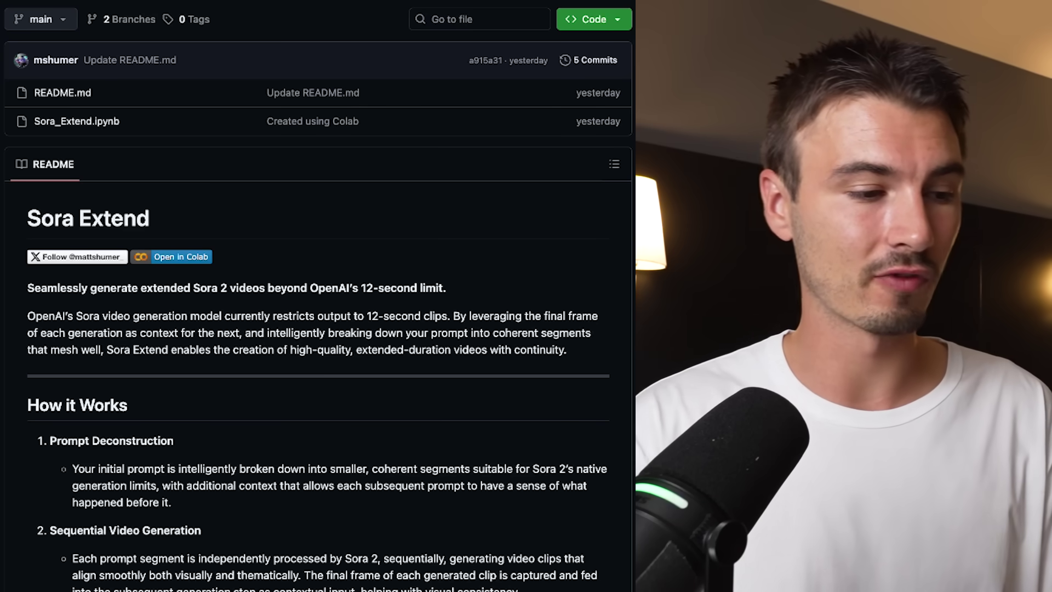
- Scroll down through the Sora Extend README's How it Works section
scroll(318, 296, "down", 3)
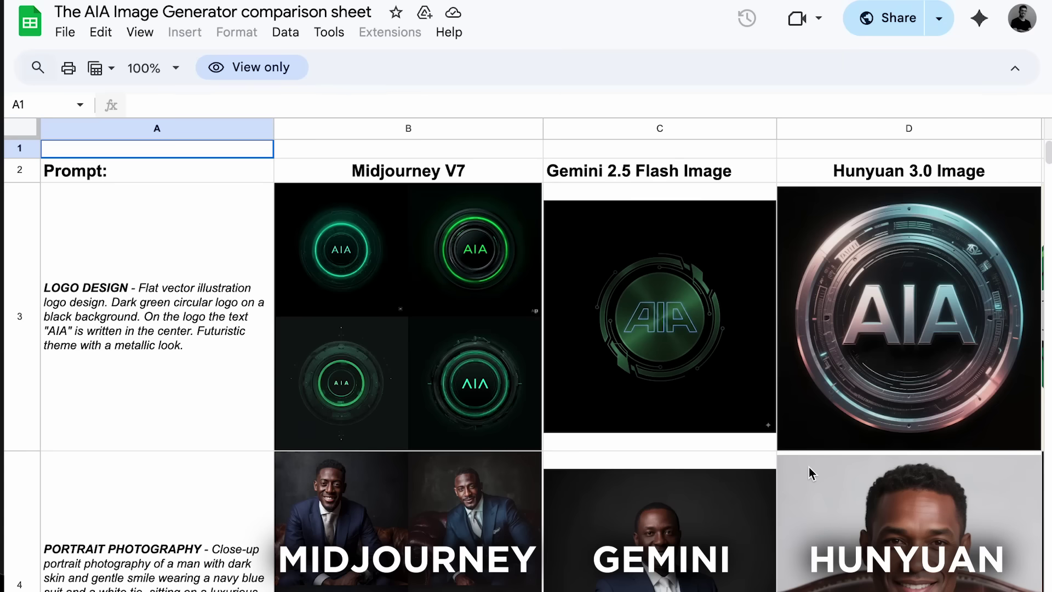
- Scroll through the prompt rows comparing Midjourney V7, Gemini 2.5 Flash Image and Hunyuan 3.0
scroll(810, 472, "down", 20)
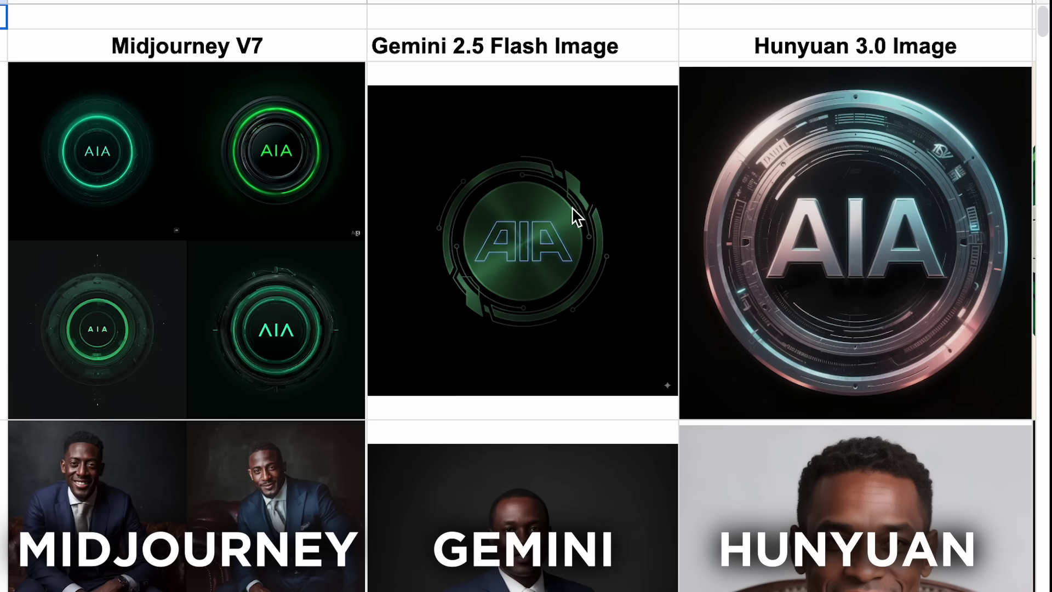
scroll(897, 458, "down", 15)
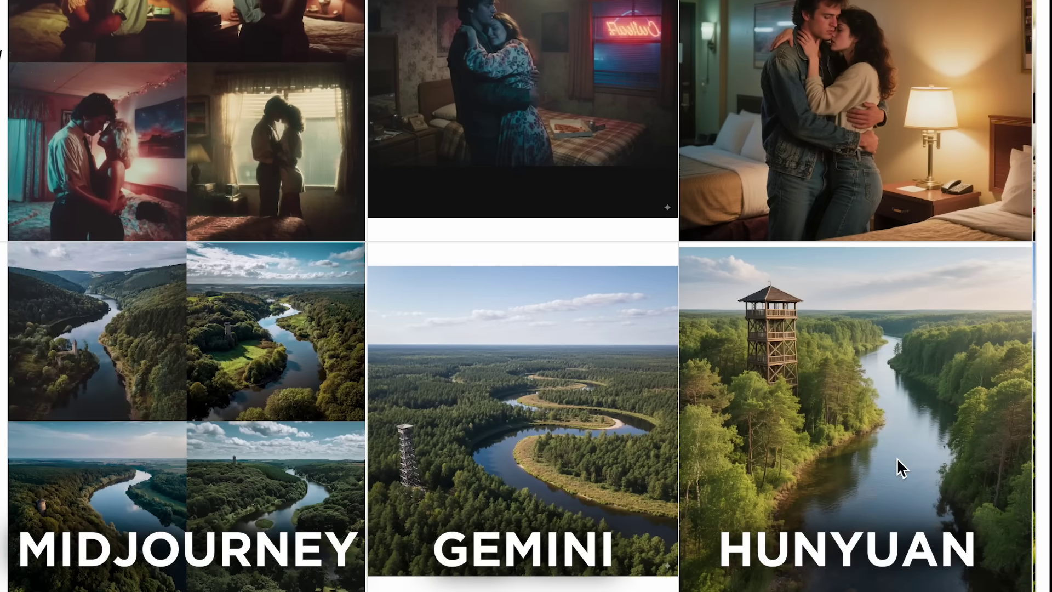
scroll(848, 406, "down", 7)
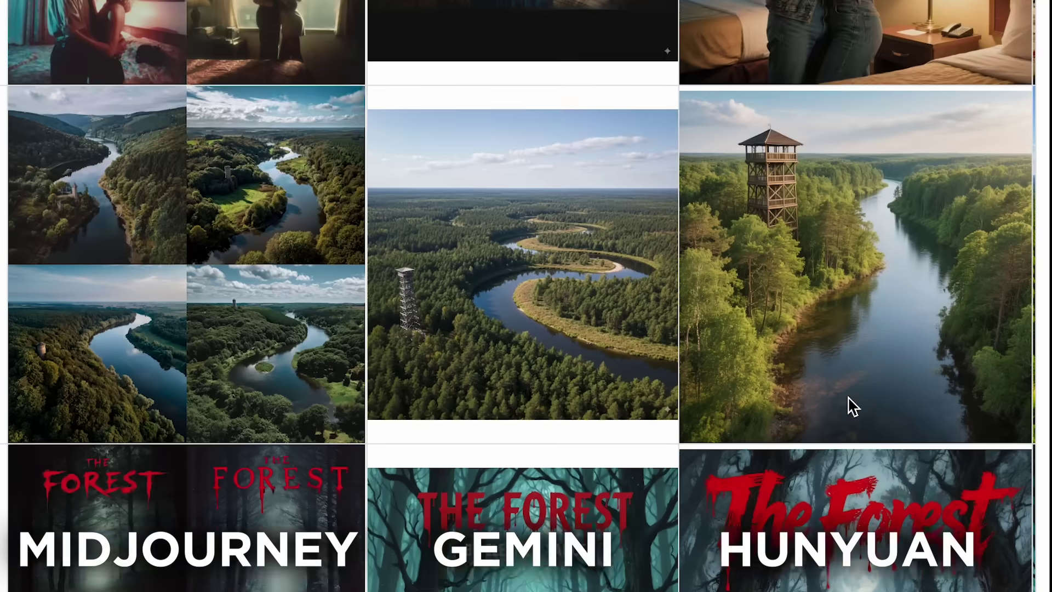
scroll(849, 398, "down", 7)
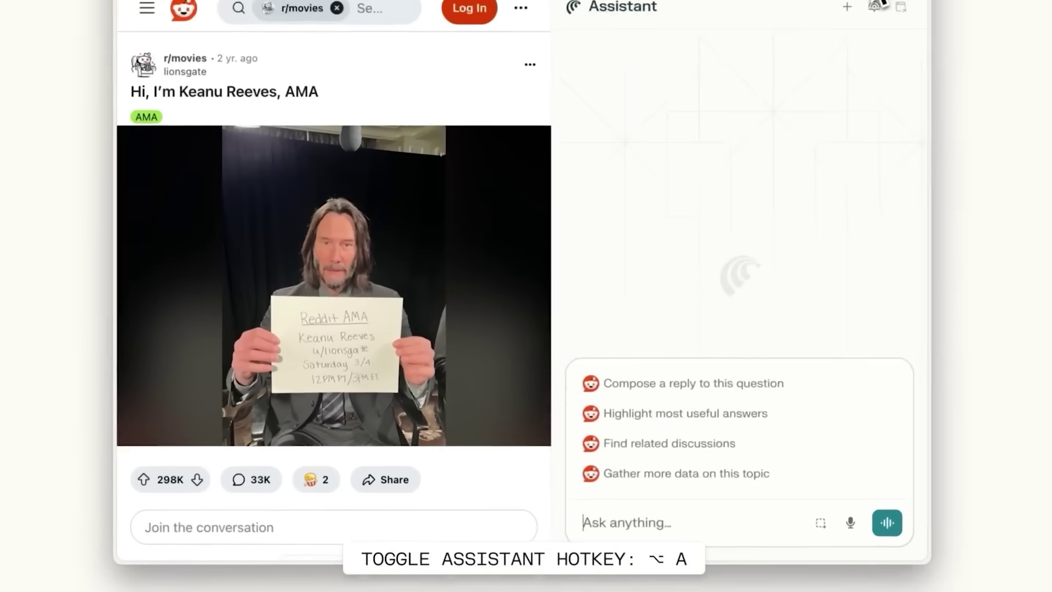
- Ask the assistant 'Summarize all the answers in this AMA'
type("Summarize all the")
type("answers ")
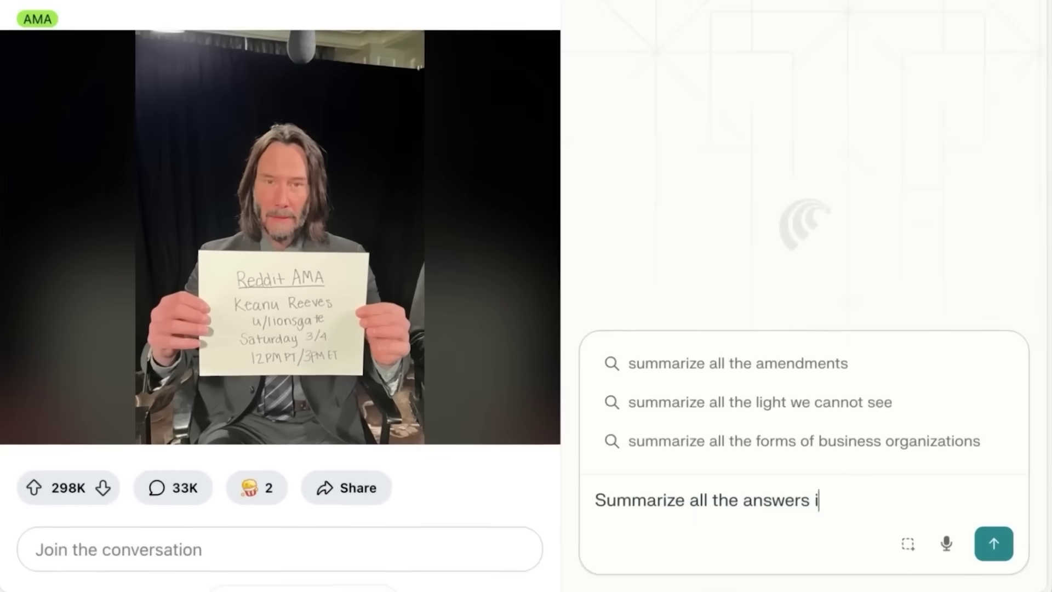
type("in this AMA")
key("Return")
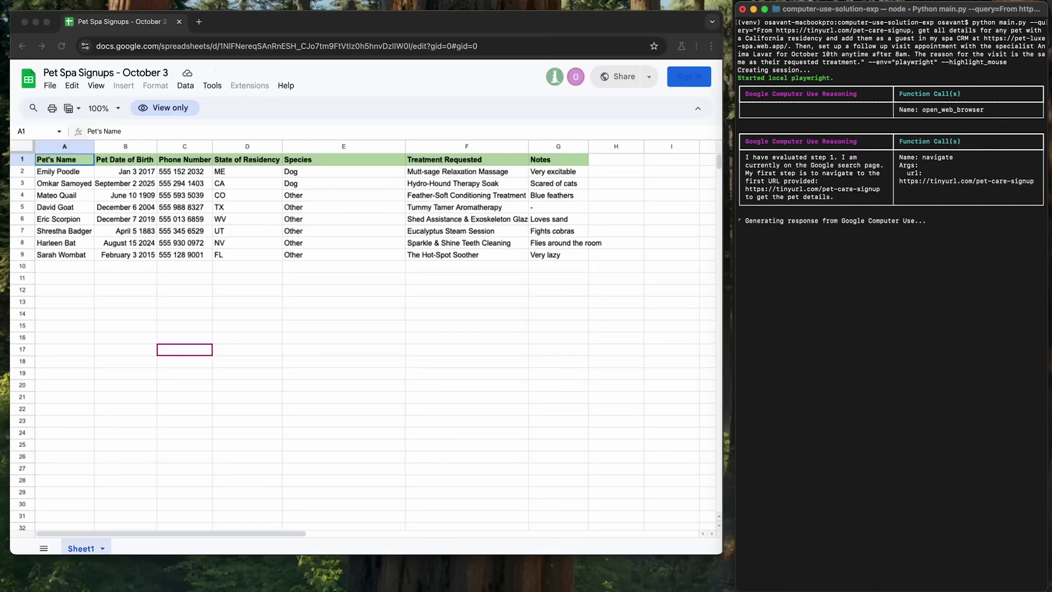
- Show Gemini Browser full screen and restart the session to rerun the Hacker News task
left_click(618, 211)
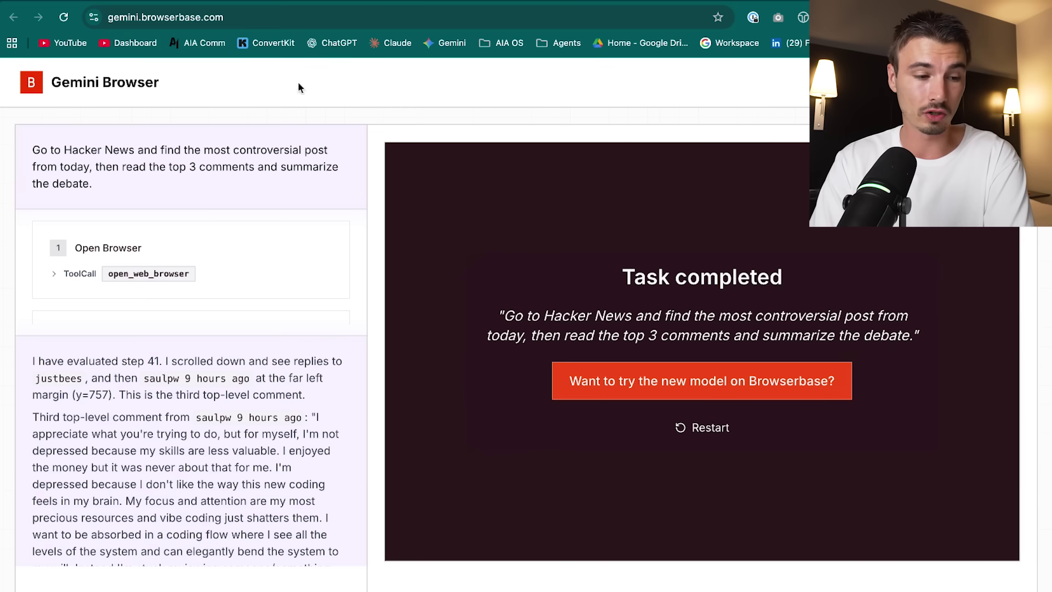
key("ctrl+super+f")
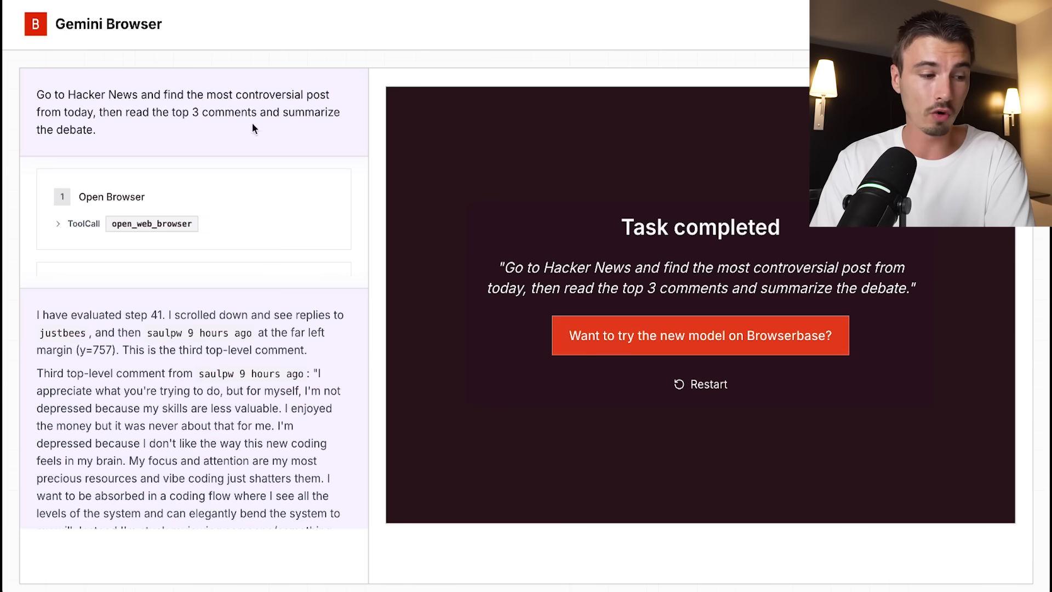
left_click(36, 24)
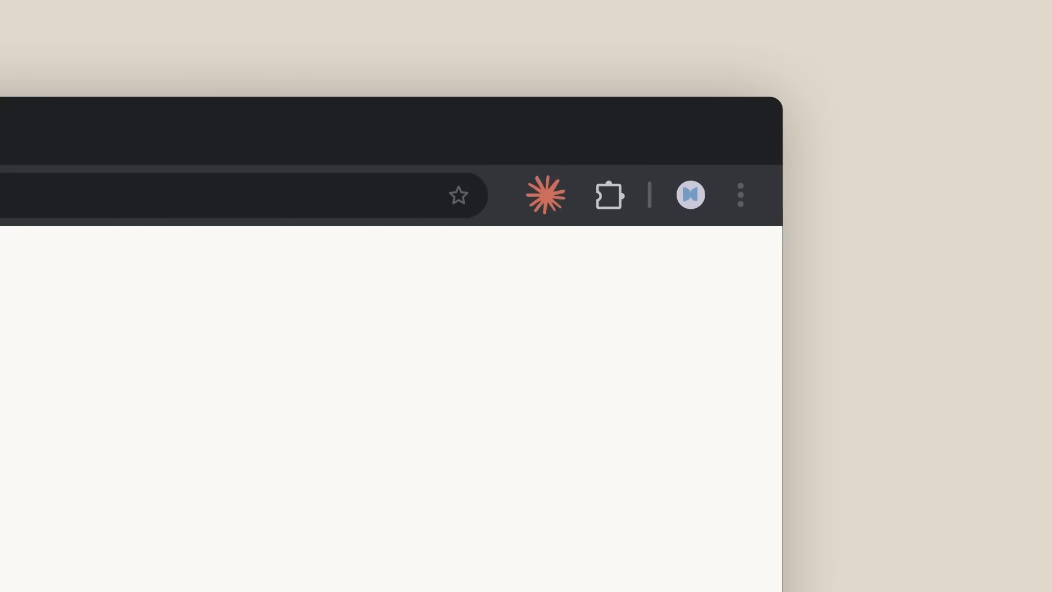
- Open the Claude side panel from its Chrome toolbar extension icon
left_click(545, 196)
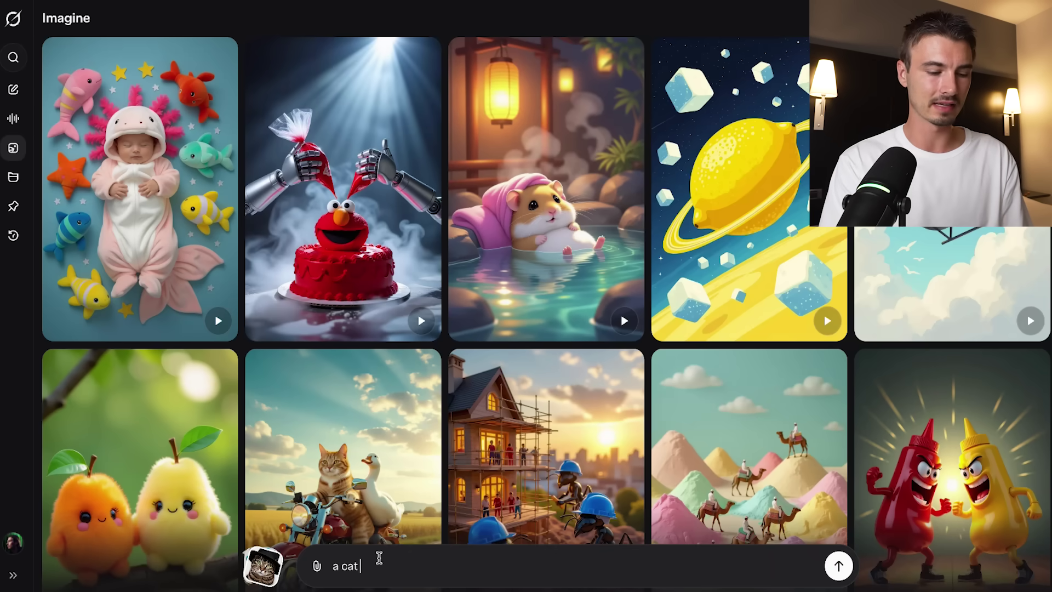
- Submit the 'a cat with a hat' prompt and favourite the witch-hat cat image
key("Return")
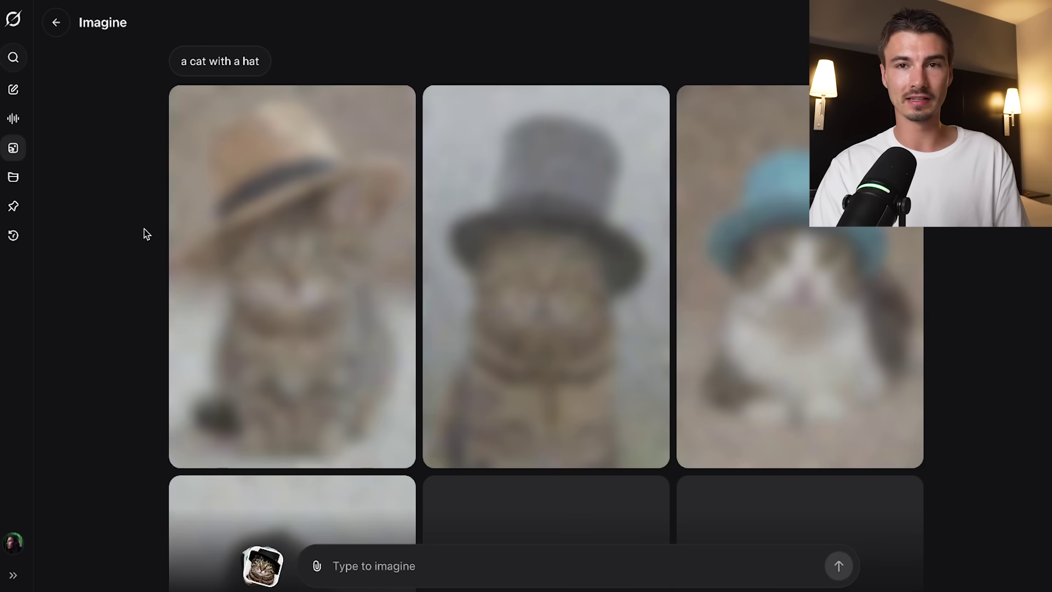
scroll(419, 198, "down", 3)
scroll(416, 198, "down", 1)
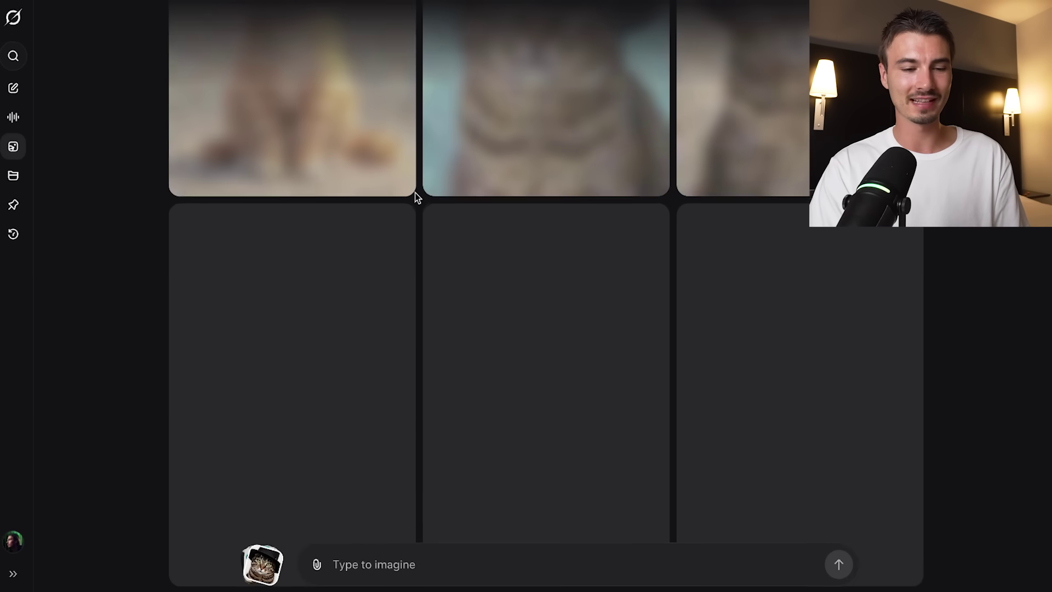
scroll(468, 169, "down", 2)
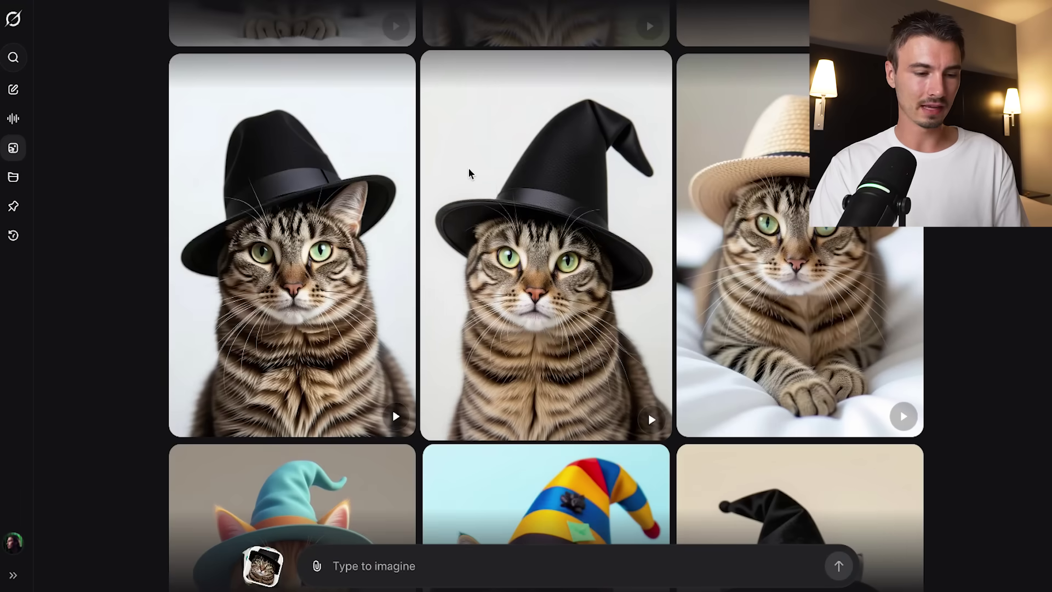
left_click(653, 421)
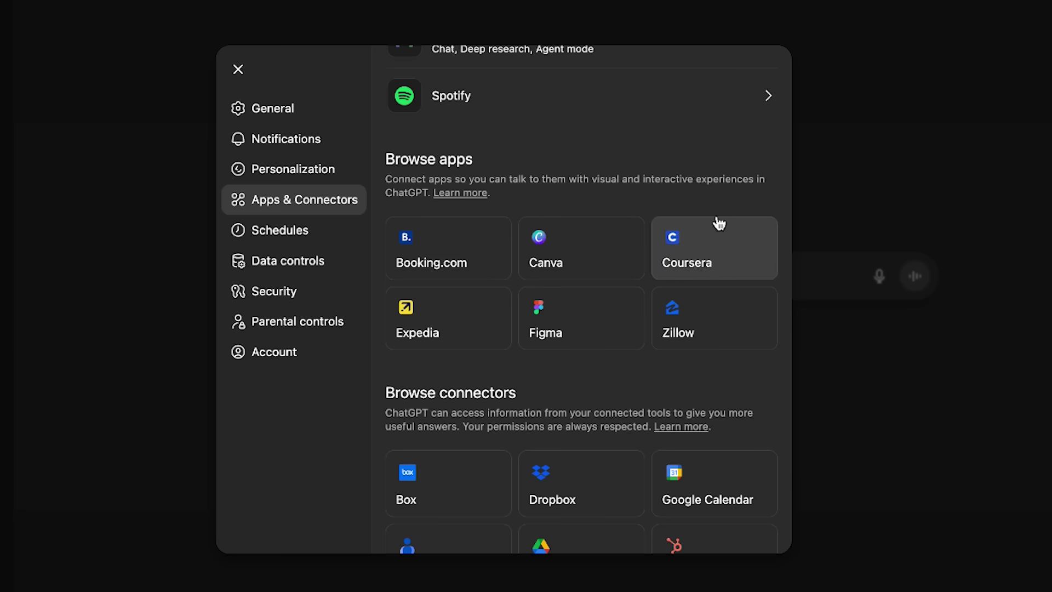
- Scroll the Apps & Connectors settings to browse apps like Coursera, Expedia, Zillow and connectors like Box
scroll(606, 211, "down", 3)
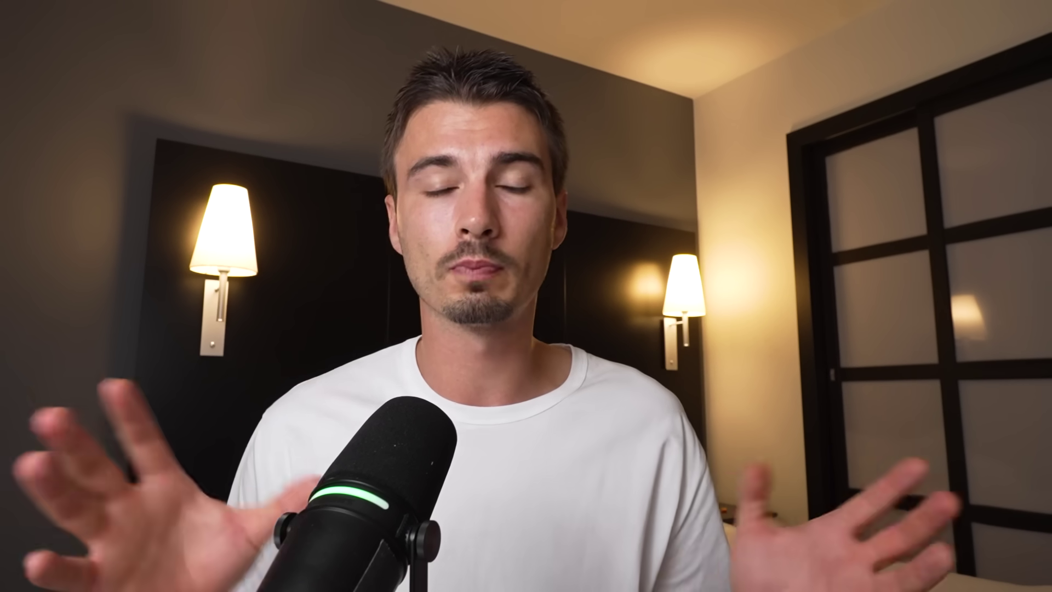